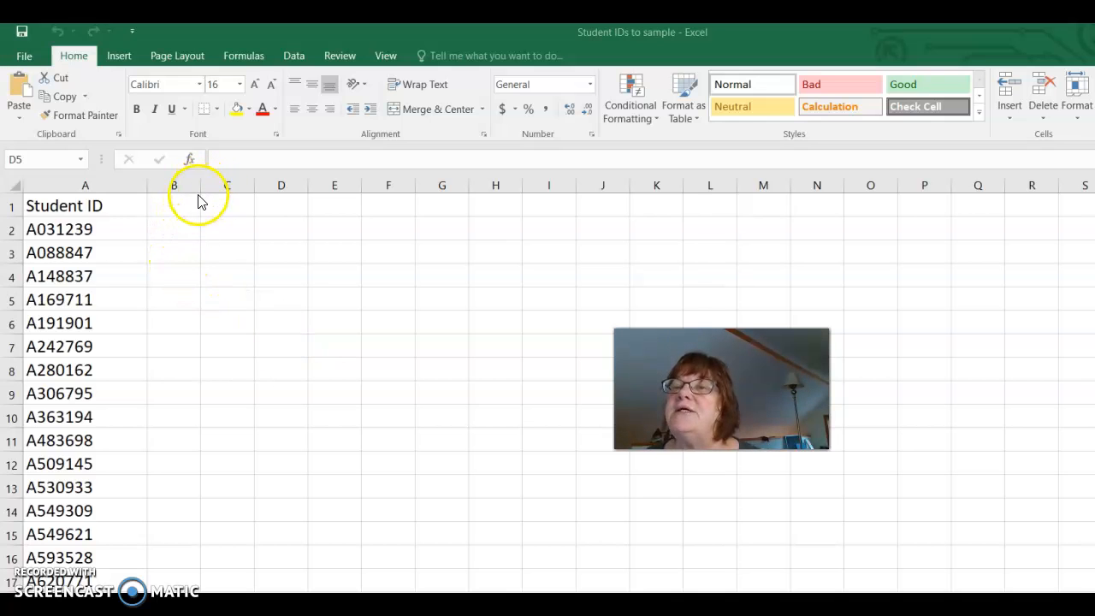
# Widen column B and enter the header "Random Number" in cell B1
pyautogui.moveTo(199, 184); pyautogui.dragTo(244, 188)
pyautogui.click(187, 203)
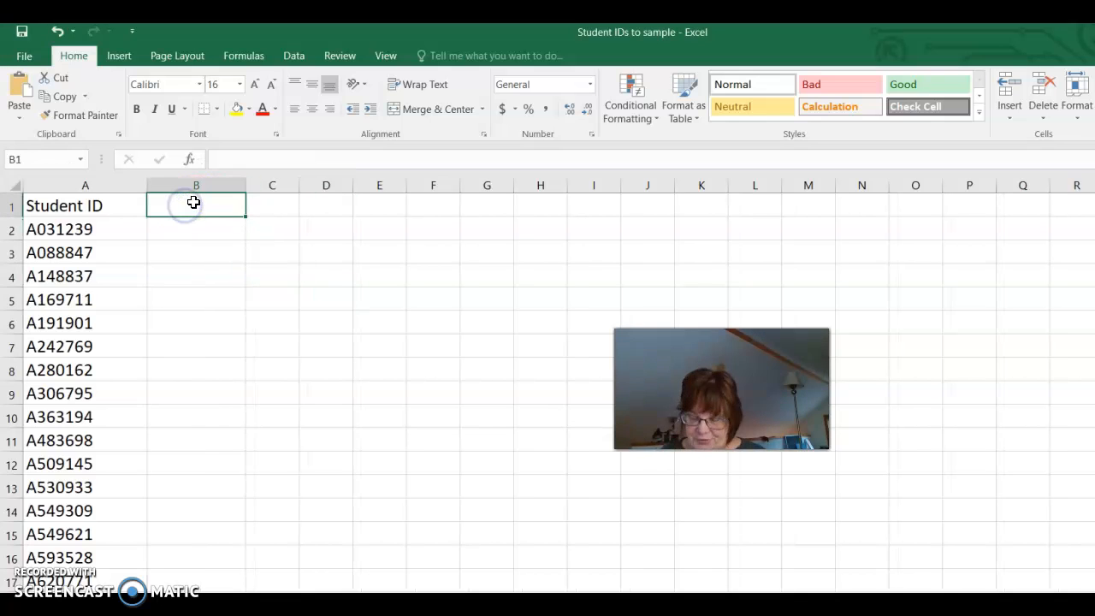
pyautogui.write('Rando')
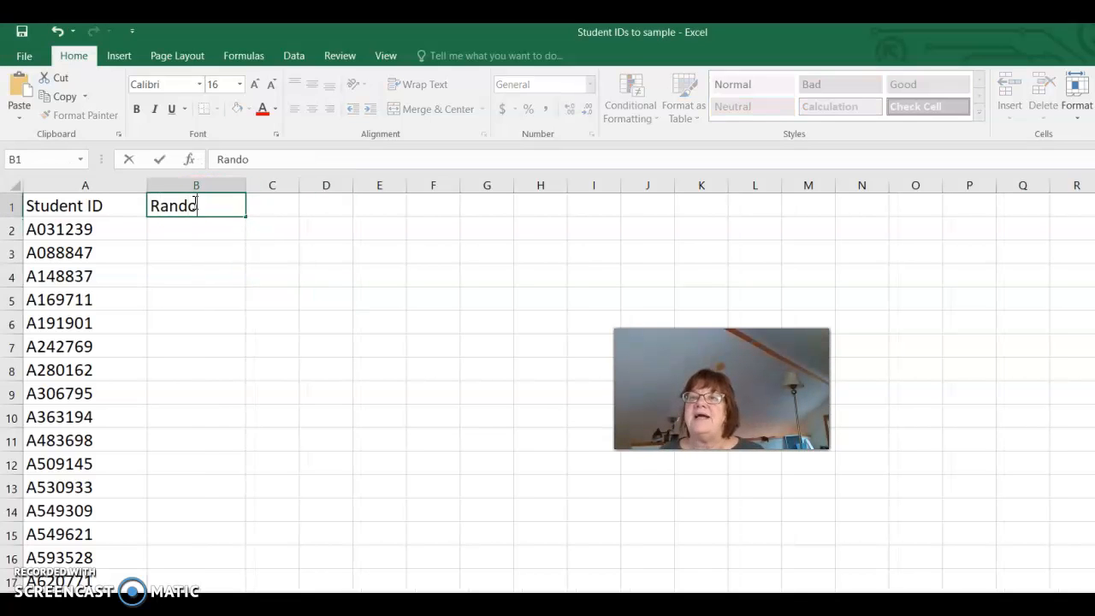
pyautogui.write('m Number')
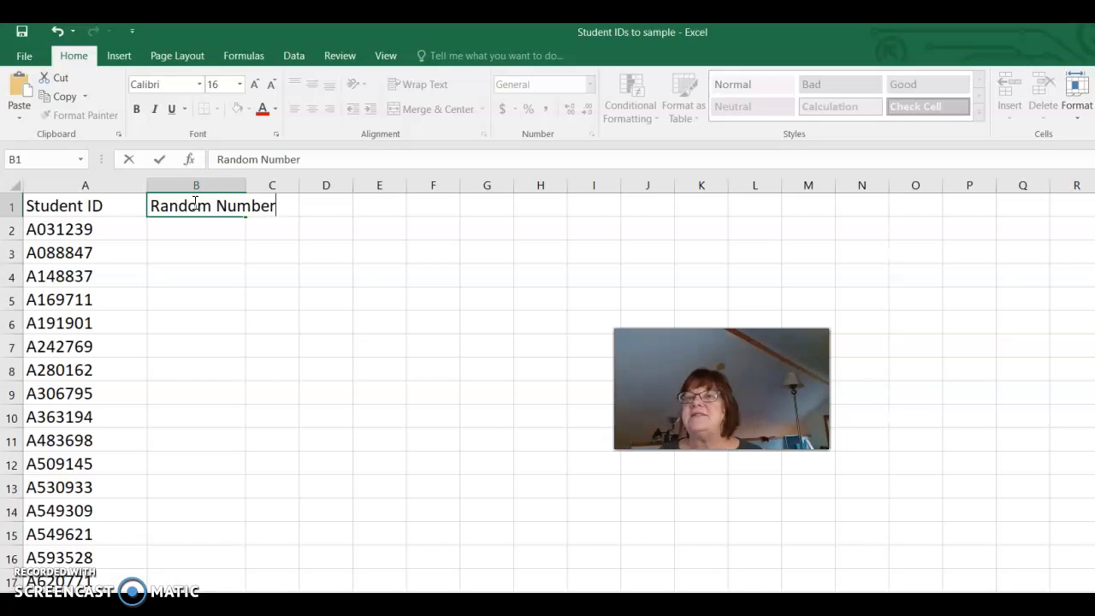
pyautogui.press('Return')
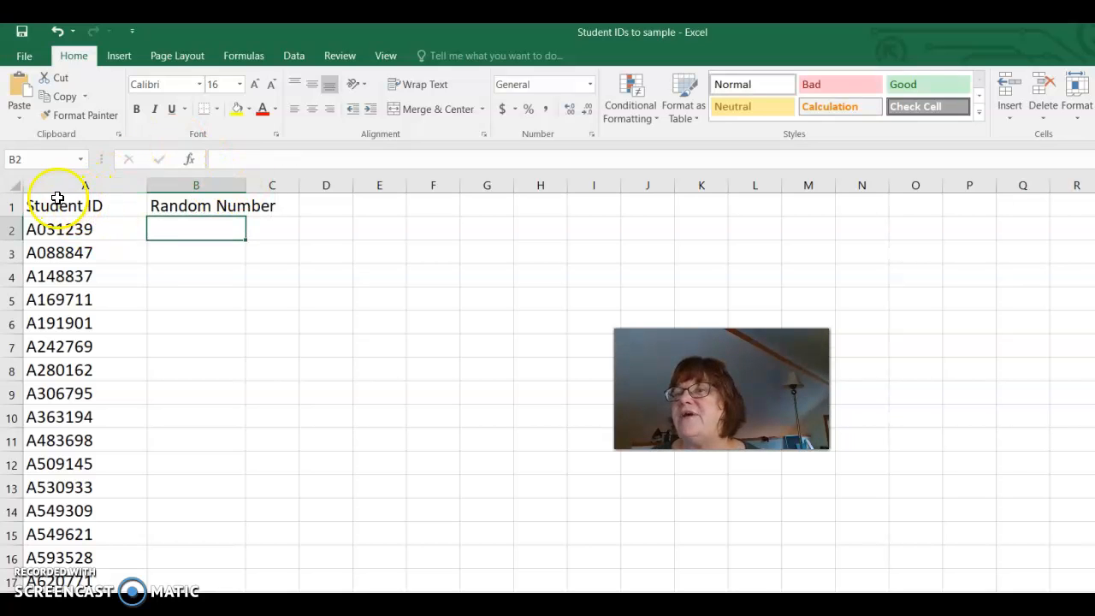
# Widen column B to fit its header text and make the headers in A1:B1 bold
pyautogui.moveTo(246, 185); pyautogui.dragTo(290, 183)
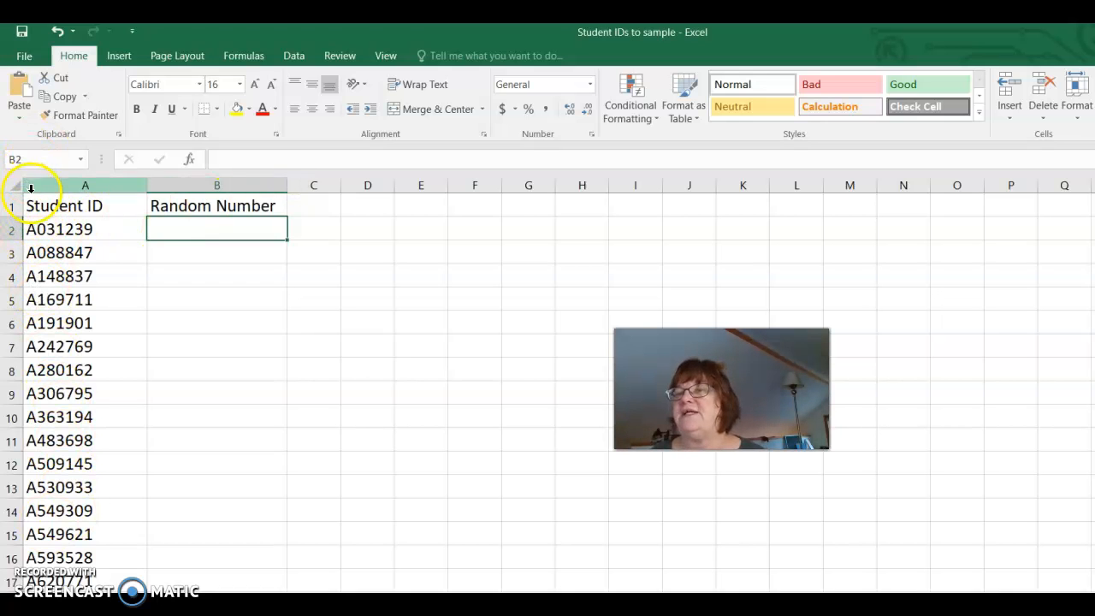
pyautogui.moveTo(37, 202); pyautogui.dragTo(184, 202)
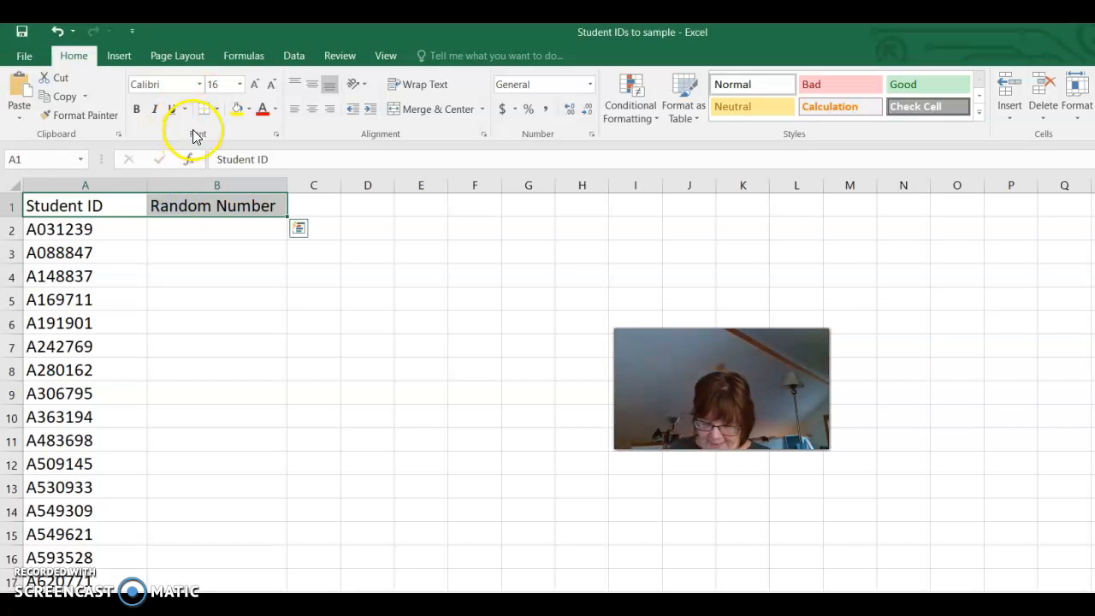
pyautogui.hotkey('ctrl', 'b')
# Enter the formula =rand() in cell B2 to generate a random number for the first student ID
pyautogui.click(225, 232)
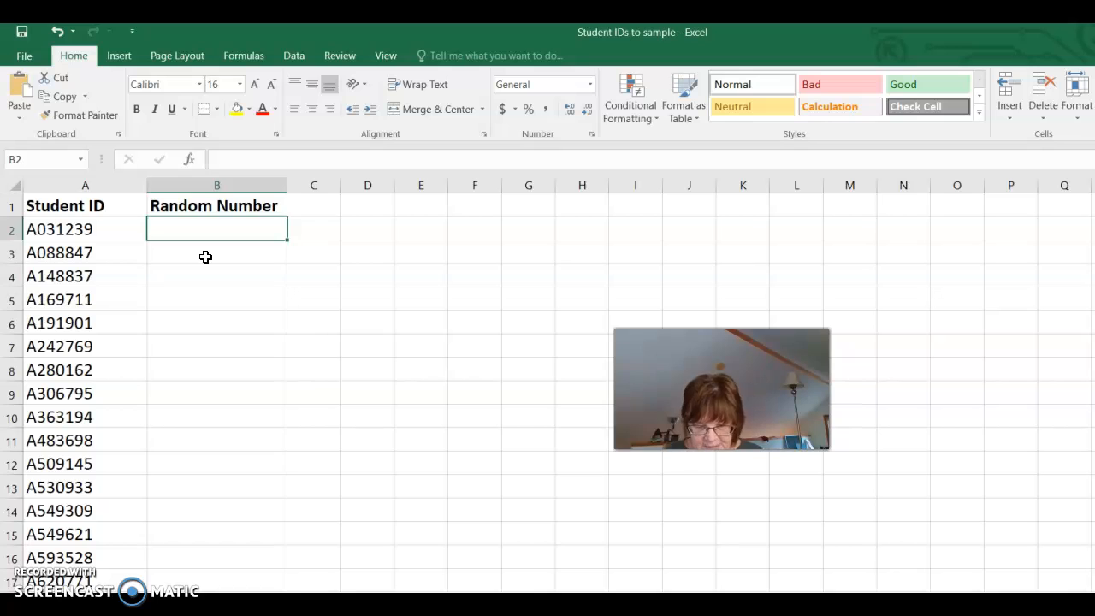
pyautogui.write('r')
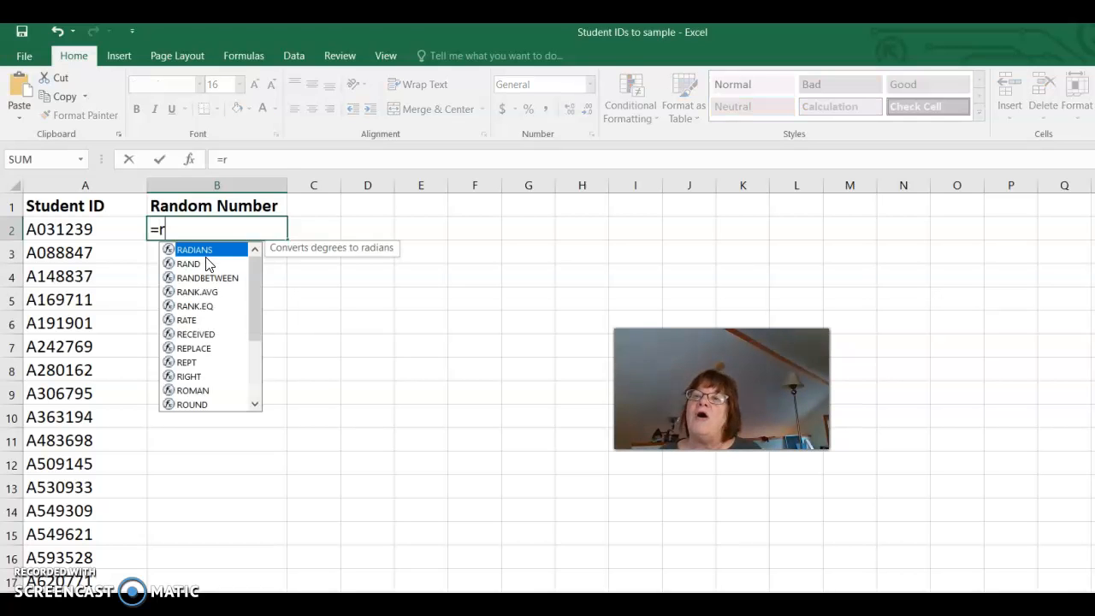
pyautogui.write('and(')
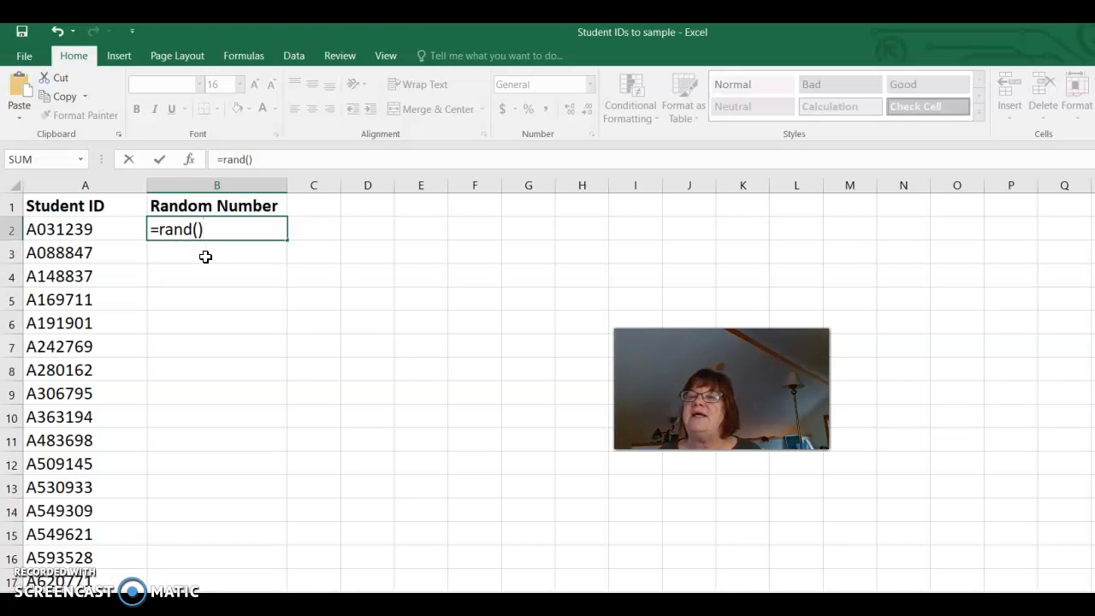
pyautogui.press('Return')
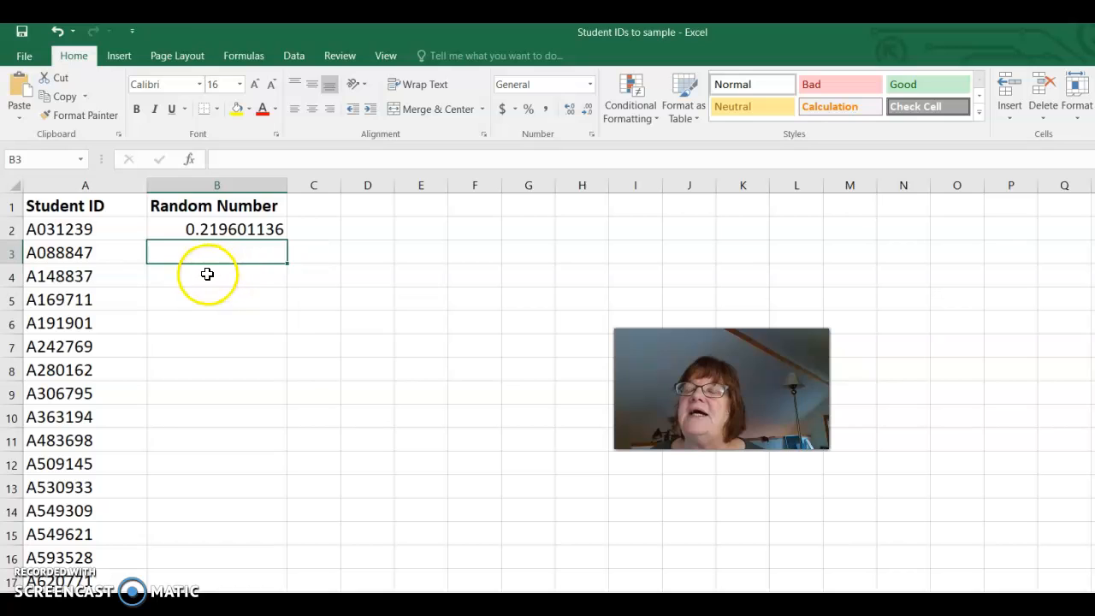
# Fill the RAND formula from B2 down the Random Number column for all student IDs and inspect several filled cells
pyautogui.click(205, 228)
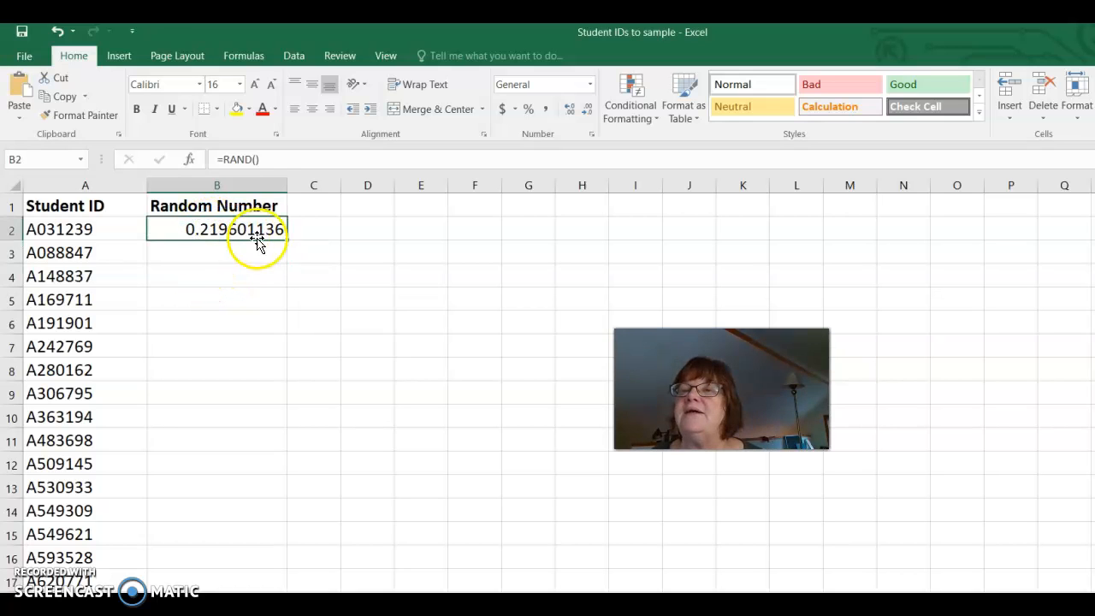
pyautogui.rightClick(178, 229)
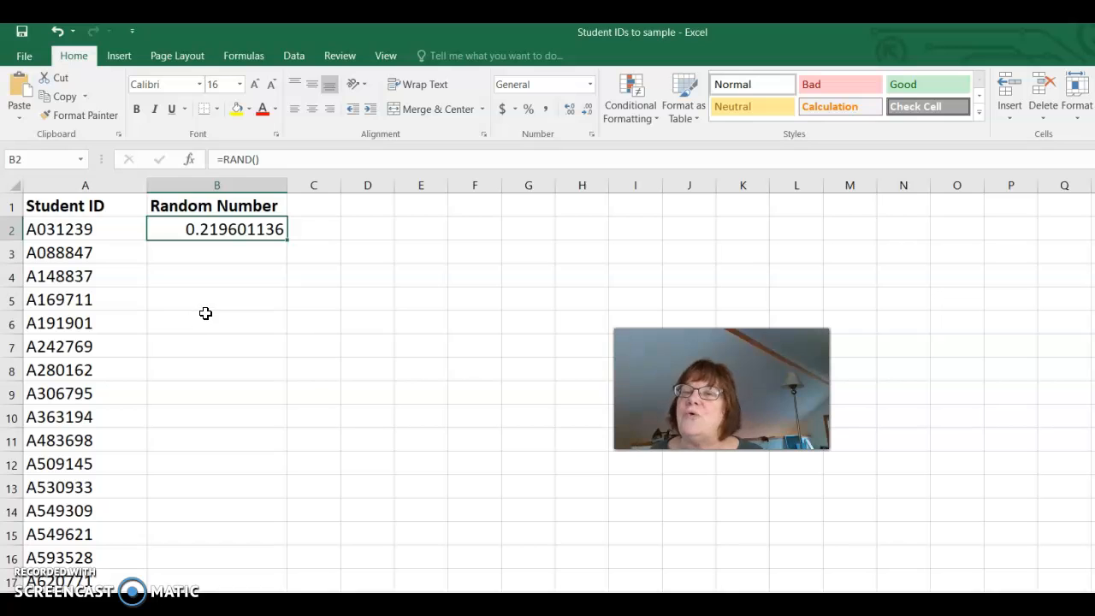
pyautogui.doubleClick(286, 240)
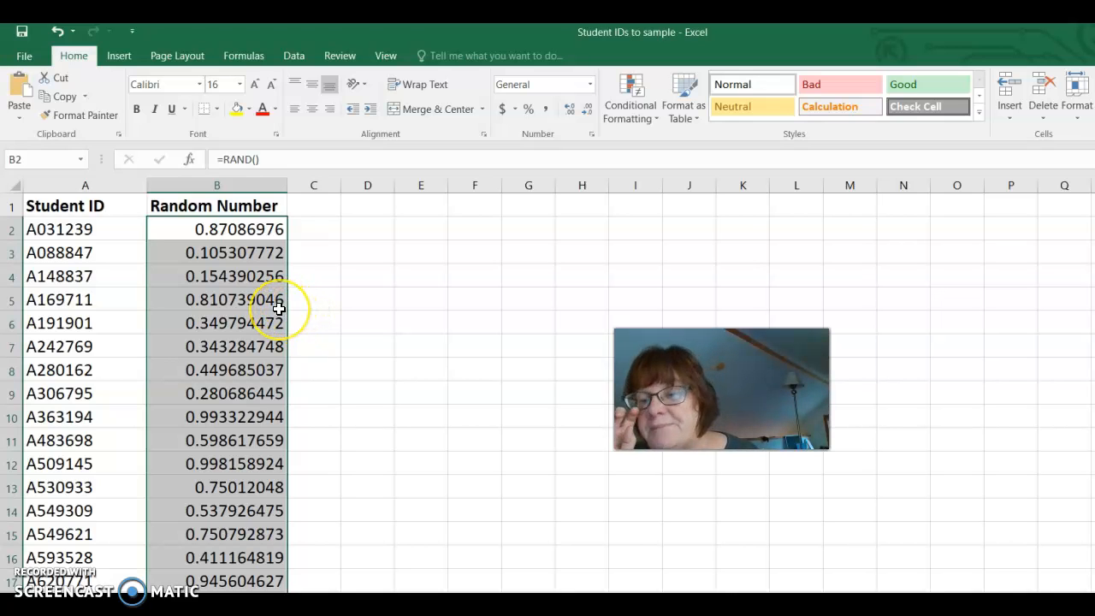
pyautogui.click(240, 276)
pyautogui.click(224, 303)
pyautogui.click(240, 322)
pyautogui.click(237, 363)
pyautogui.click(243, 416)
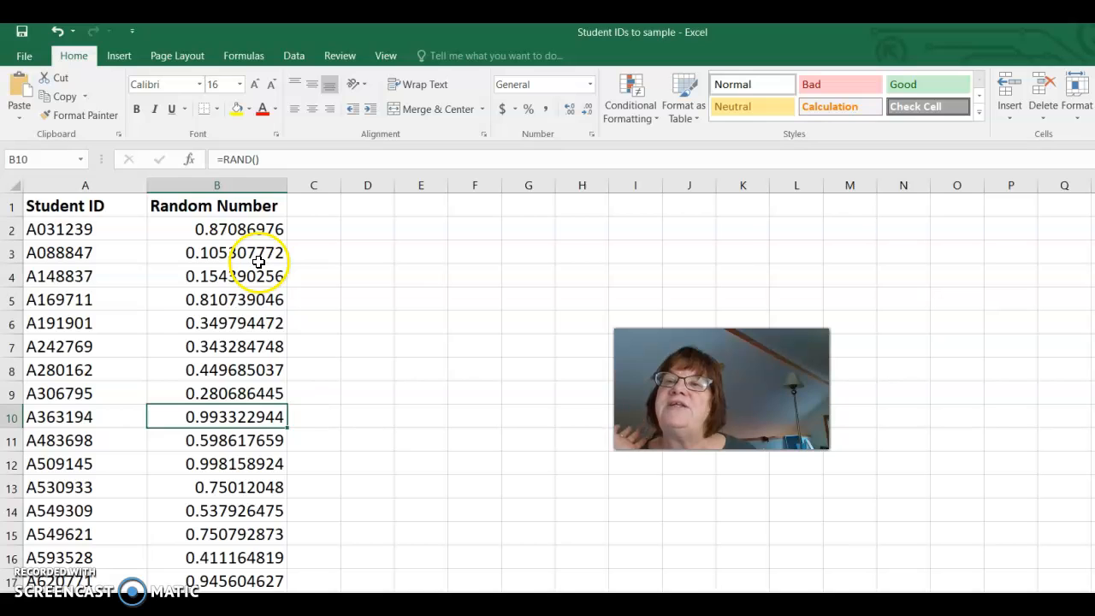
# Copy the whole Random Number column and paste it over itself as values only
pyautogui.click(224, 185)
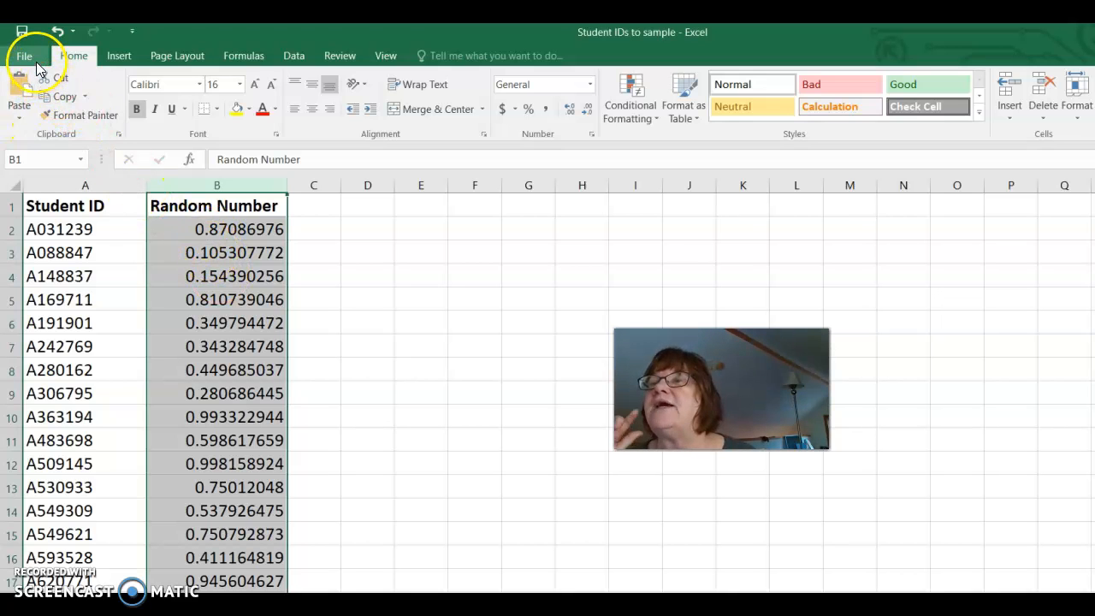
pyautogui.click(65, 98)
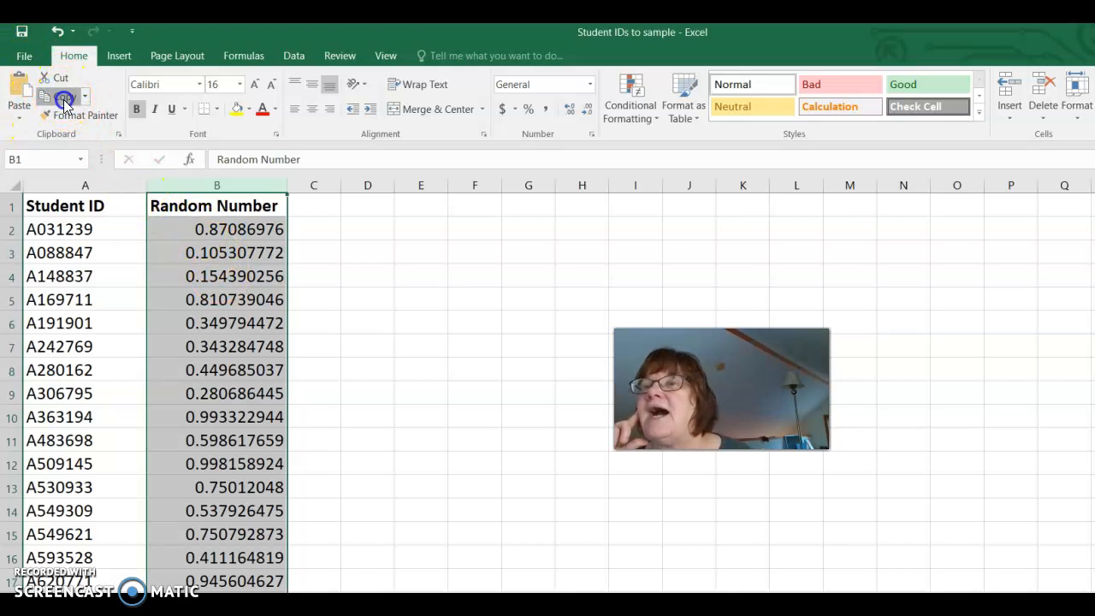
pyautogui.click(21, 122)
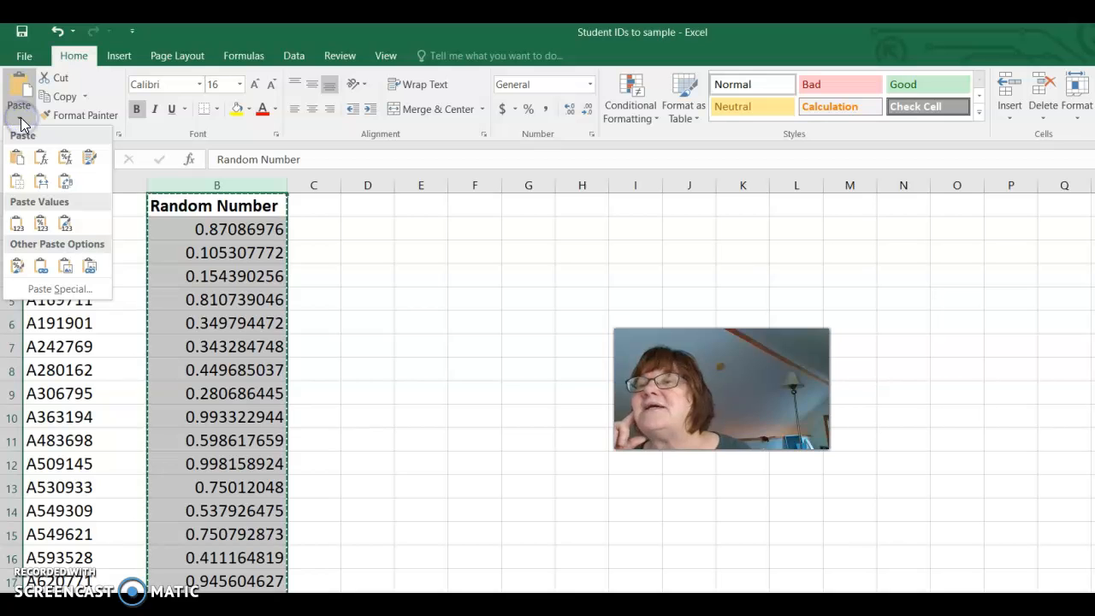
pyautogui.click(15, 224)
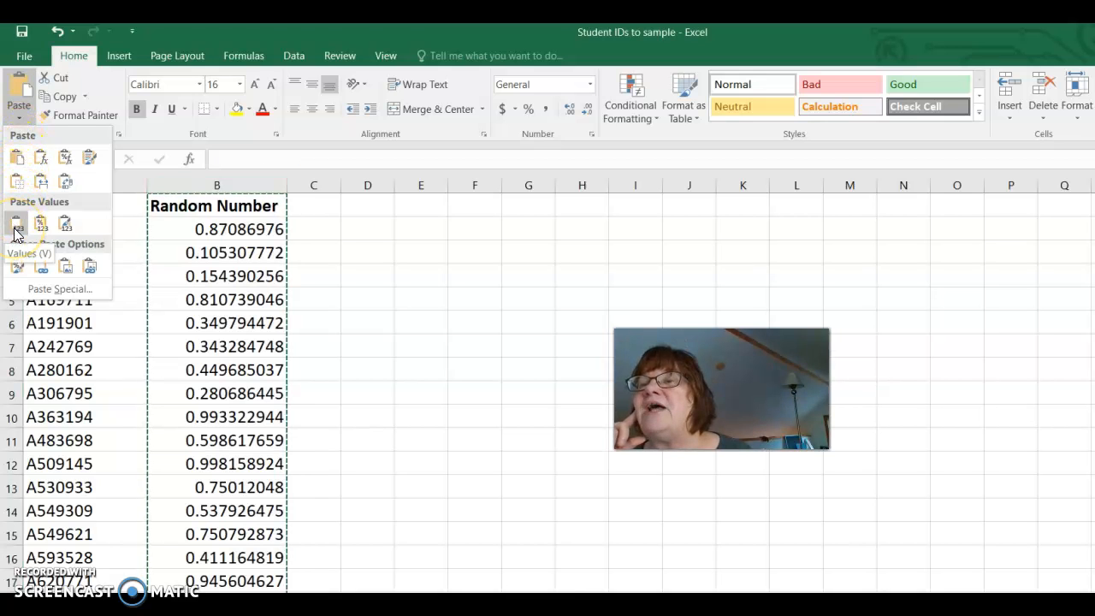
pyautogui.click(15, 224)
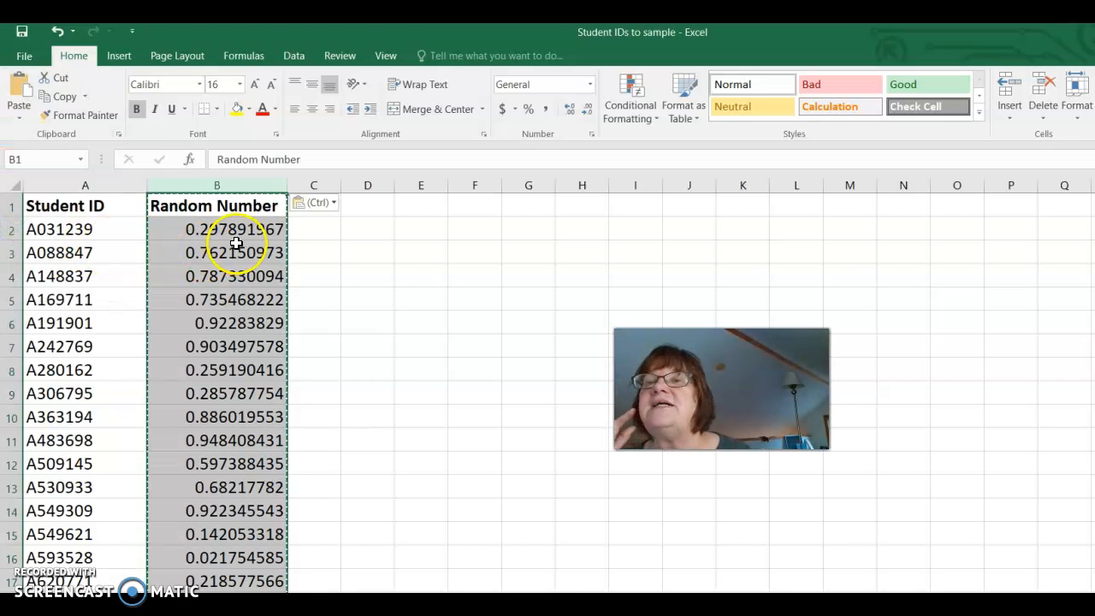
# Examine several cells of the Random Number column to check whether they hold fixed values instead of formulas
pyautogui.click(246, 210)
pyautogui.click(235, 227)
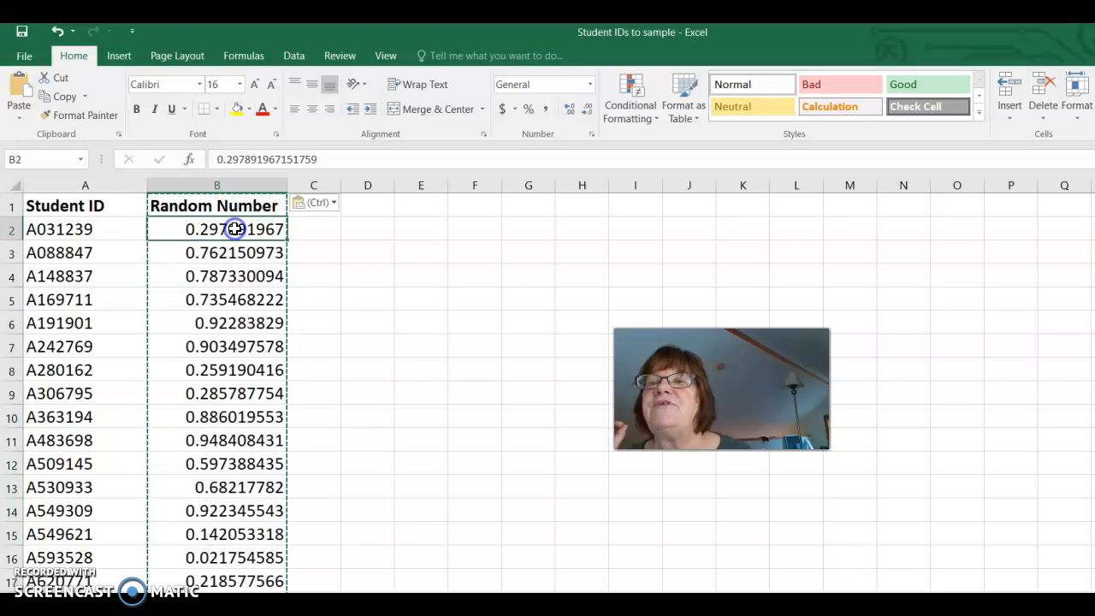
pyautogui.press('Down')
pyautogui.press('Down')
pyautogui.press('Down')
pyautogui.press('Down')
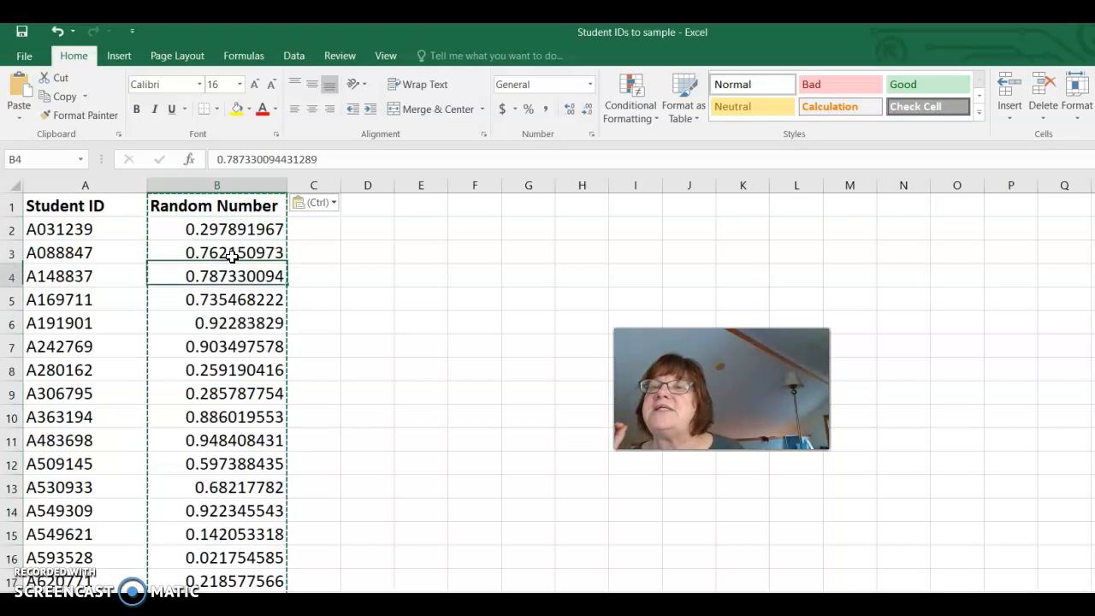
pyautogui.press('Down')
pyautogui.press('Down')
pyautogui.press('Down')
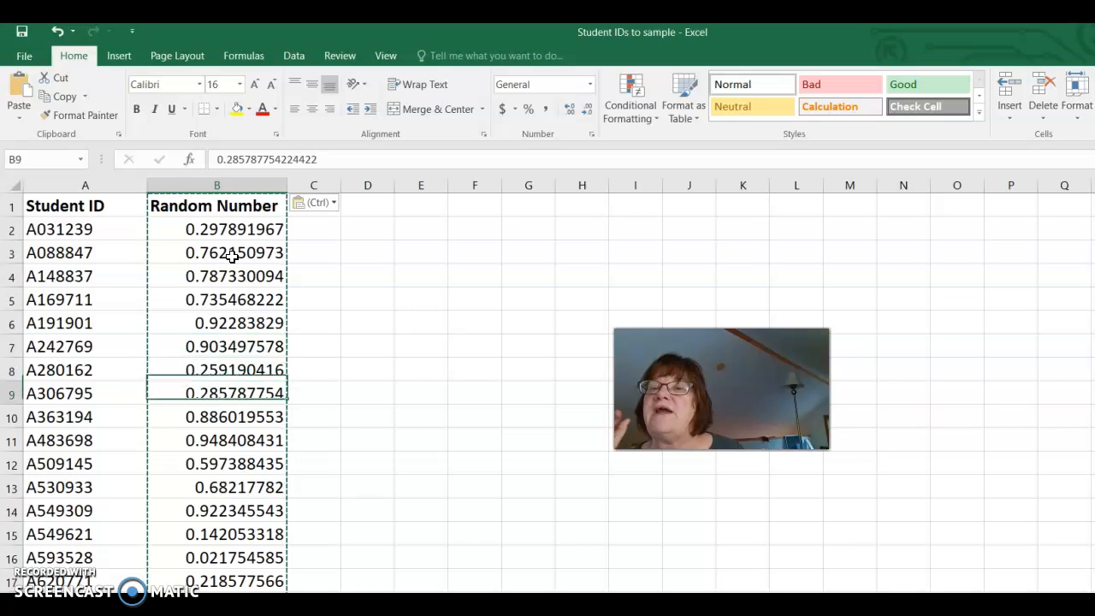
pyautogui.press('Up')
pyautogui.press('Up')
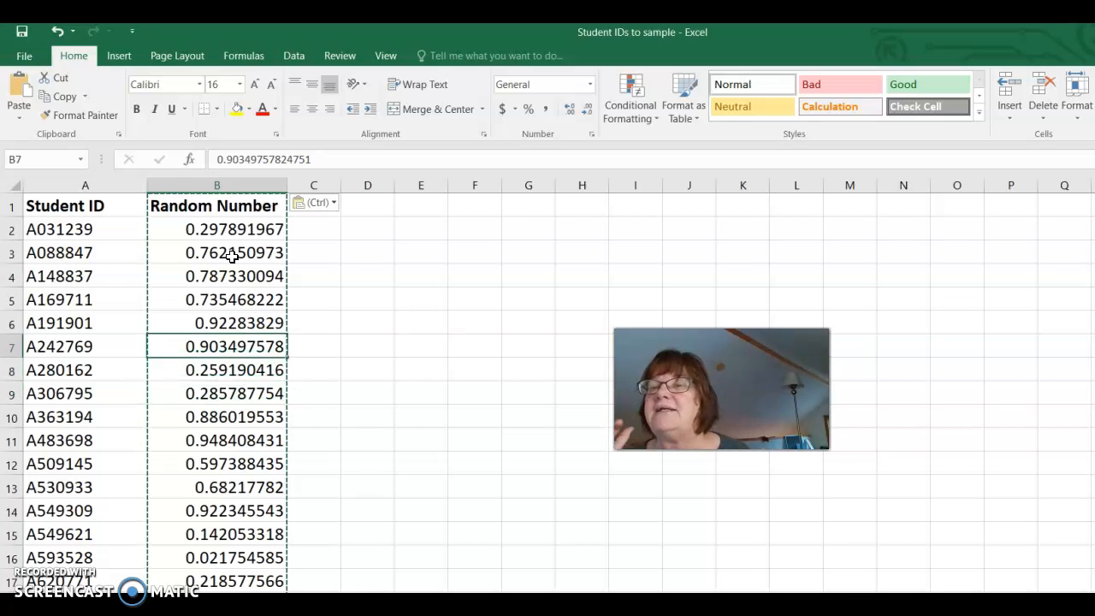
pyautogui.click(377, 277)
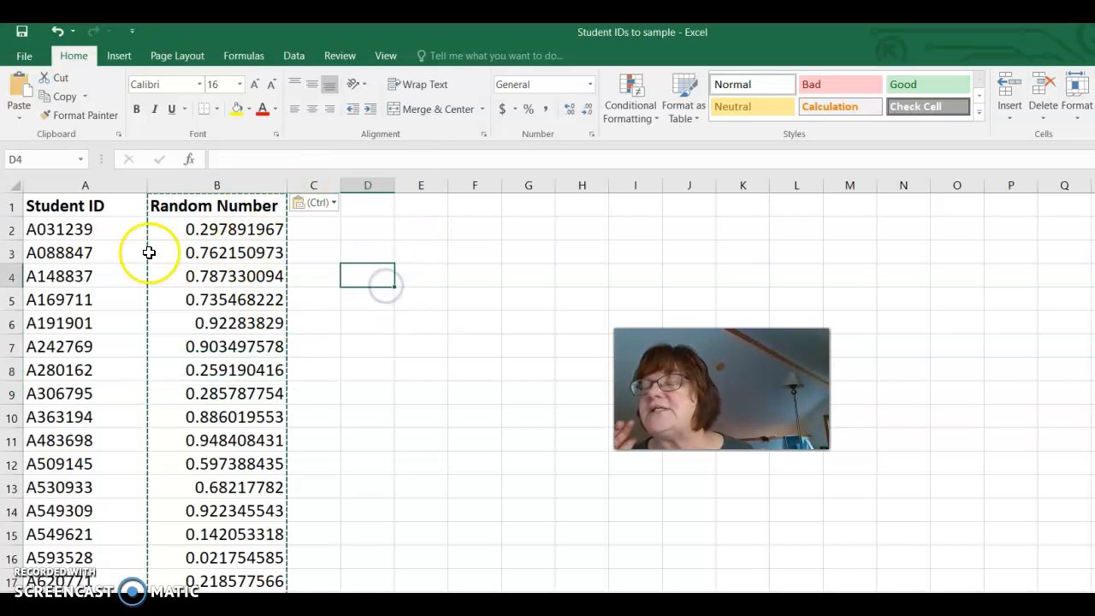
# Sort the whole sheet by the Random Number column on values, from smallest to largest
pyautogui.click(12, 183)
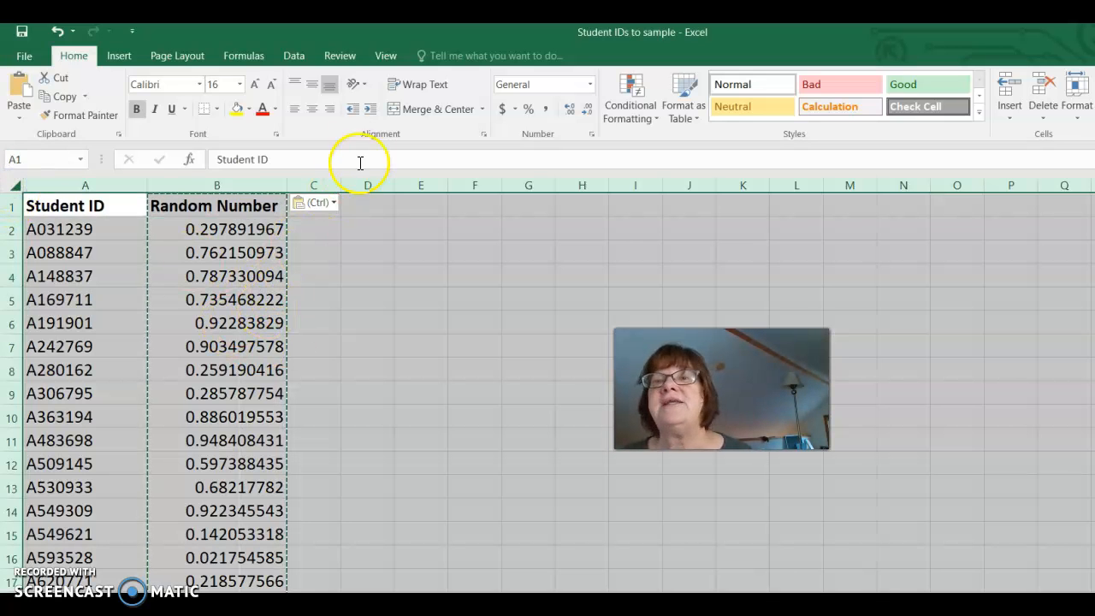
pyautogui.click(294, 56)
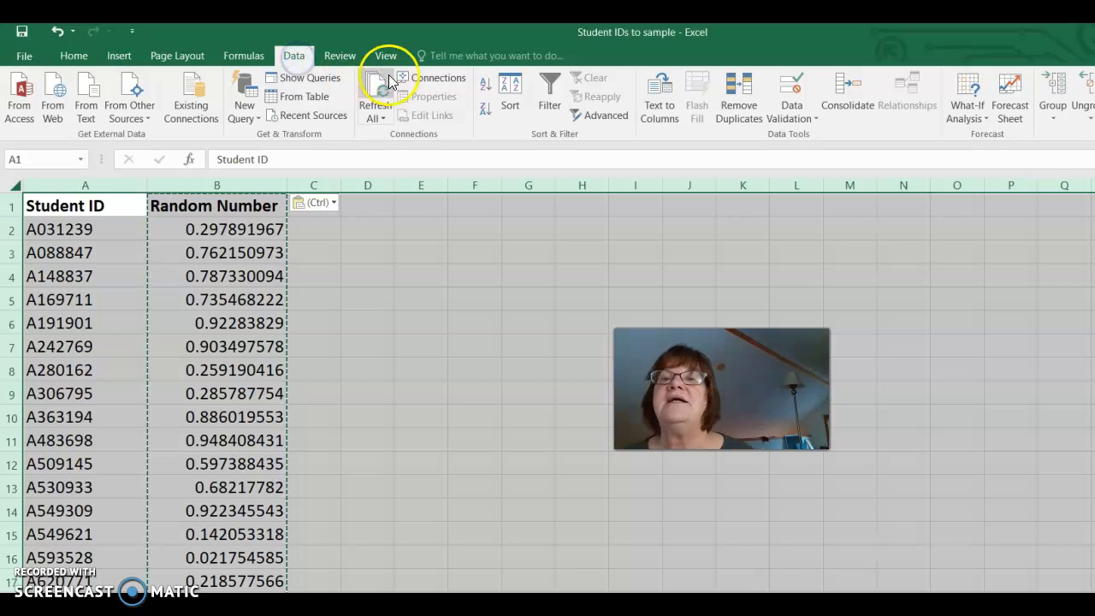
pyautogui.click(509, 108)
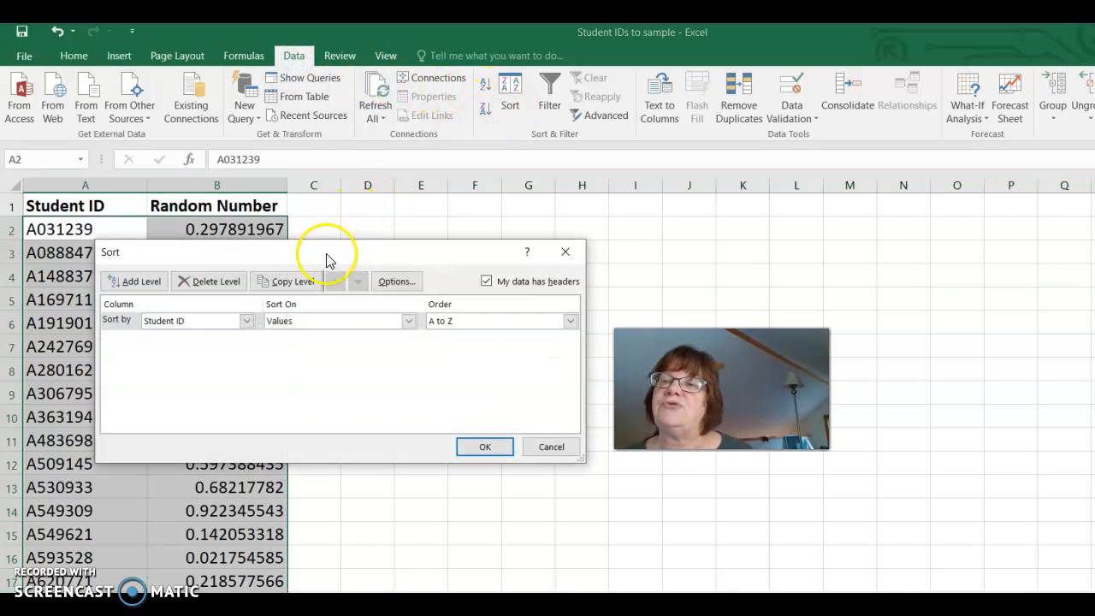
pyautogui.click(247, 322)
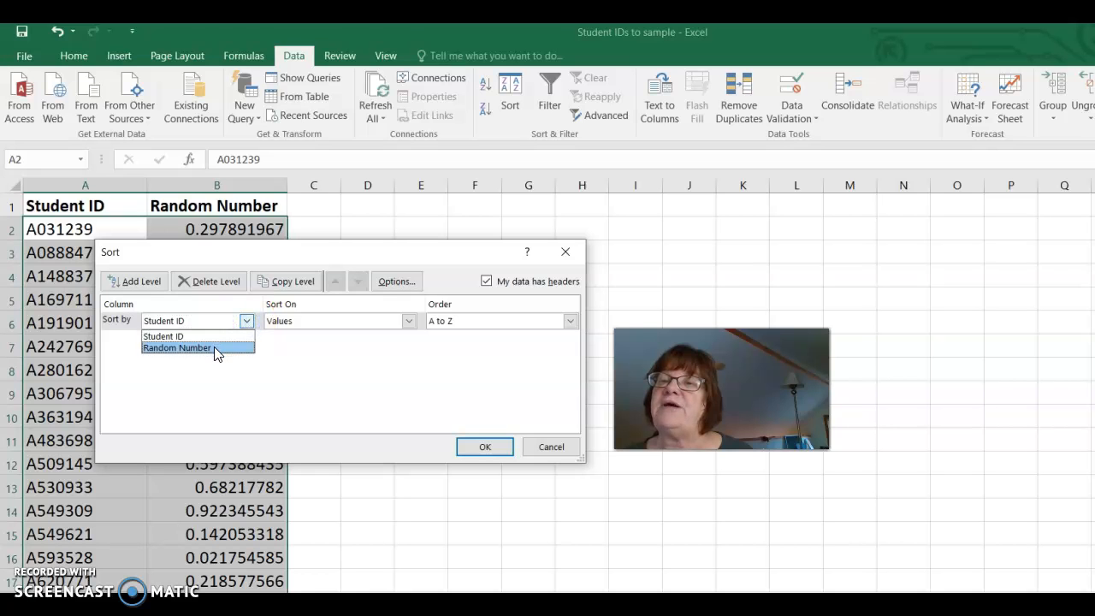
pyautogui.click(214, 347)
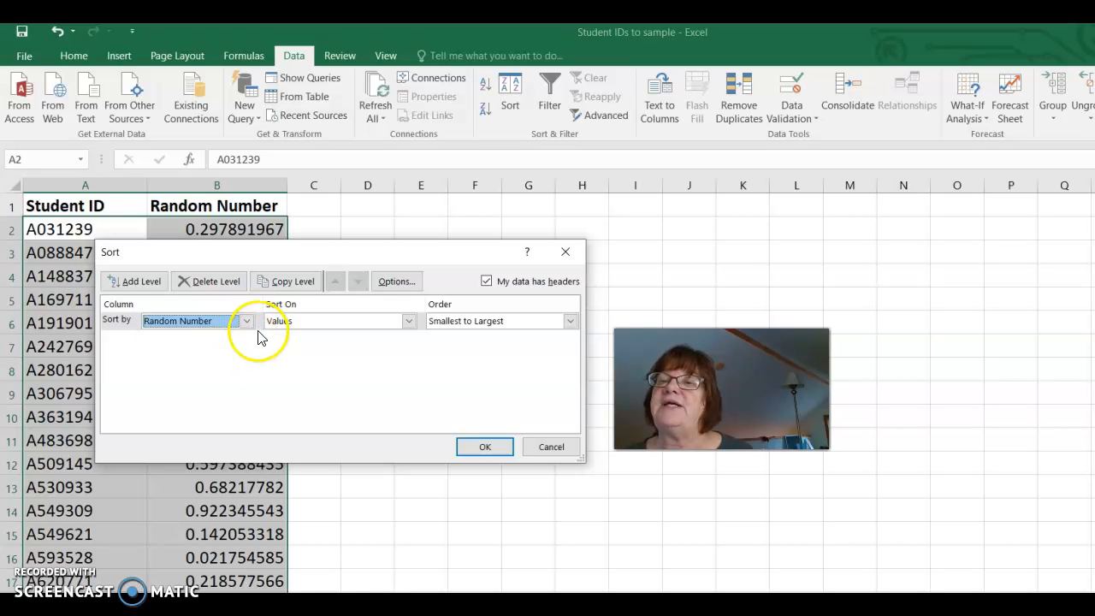
pyautogui.click(487, 448)
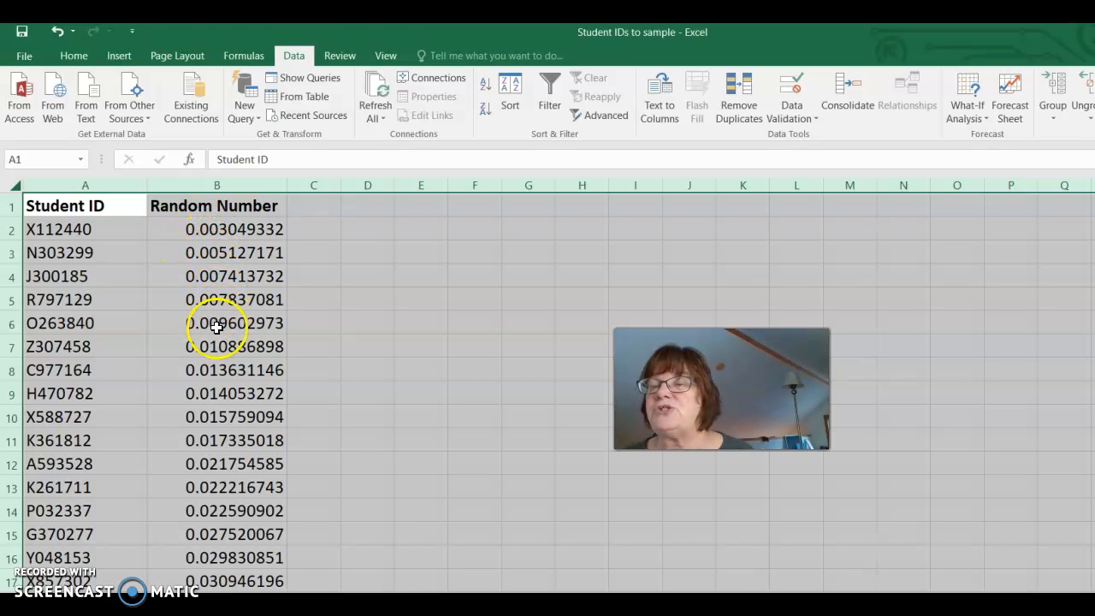
# Highlight the first 50 student rows, A2:B51, with a yellow fill
pyautogui.click(71, 235)
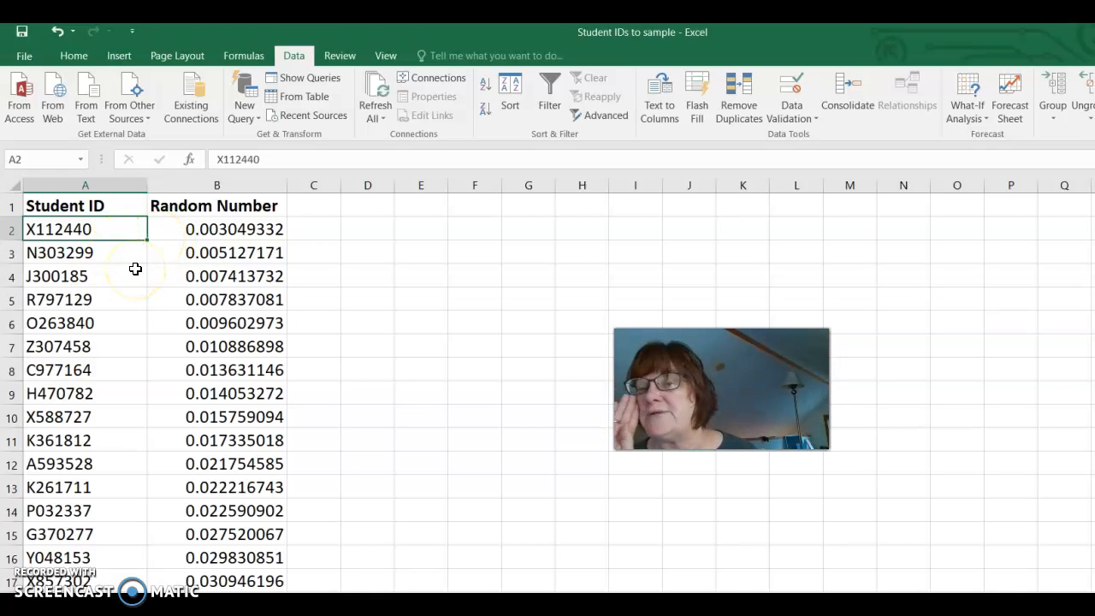
pyautogui.moveTo(79, 230); pyautogui.dragTo(247, 114)
pyautogui.moveTo(248, 120); pyautogui.dragTo(225, 346)
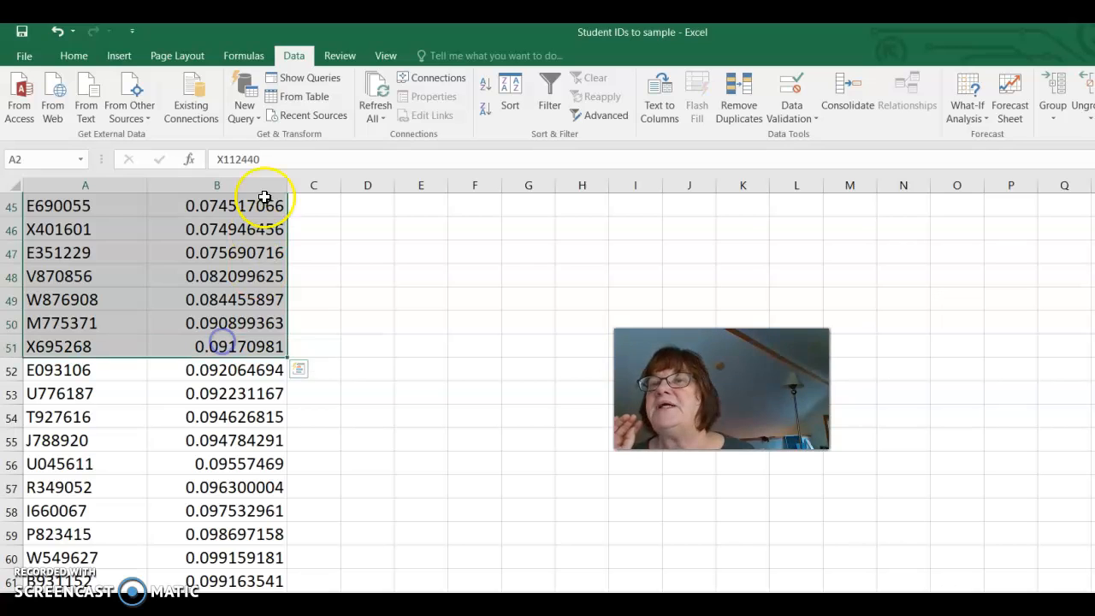
pyautogui.click(73, 56)
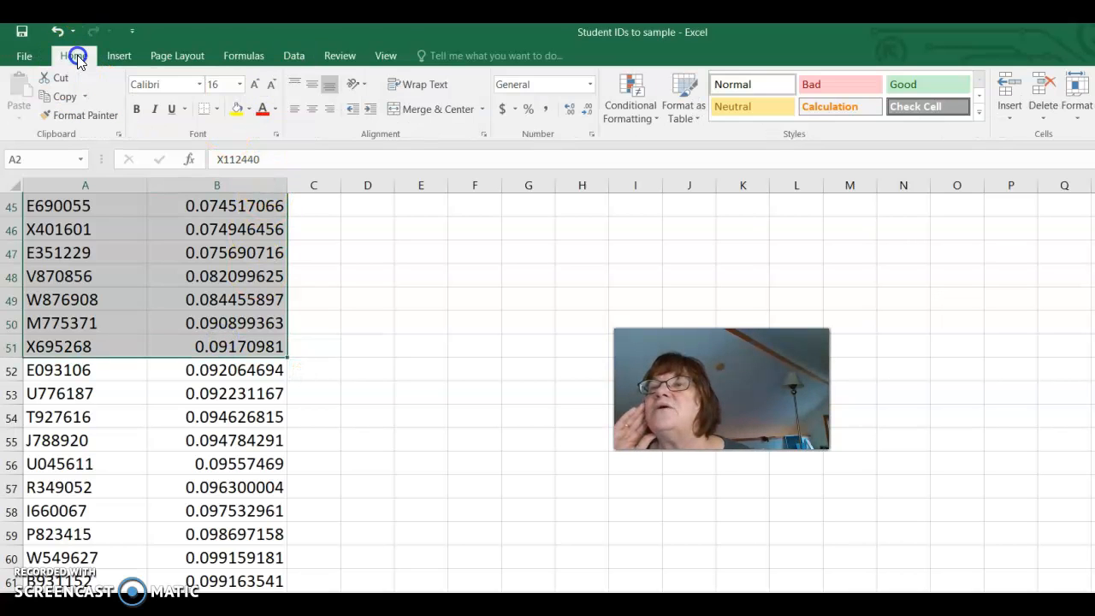
pyautogui.click(237, 108)
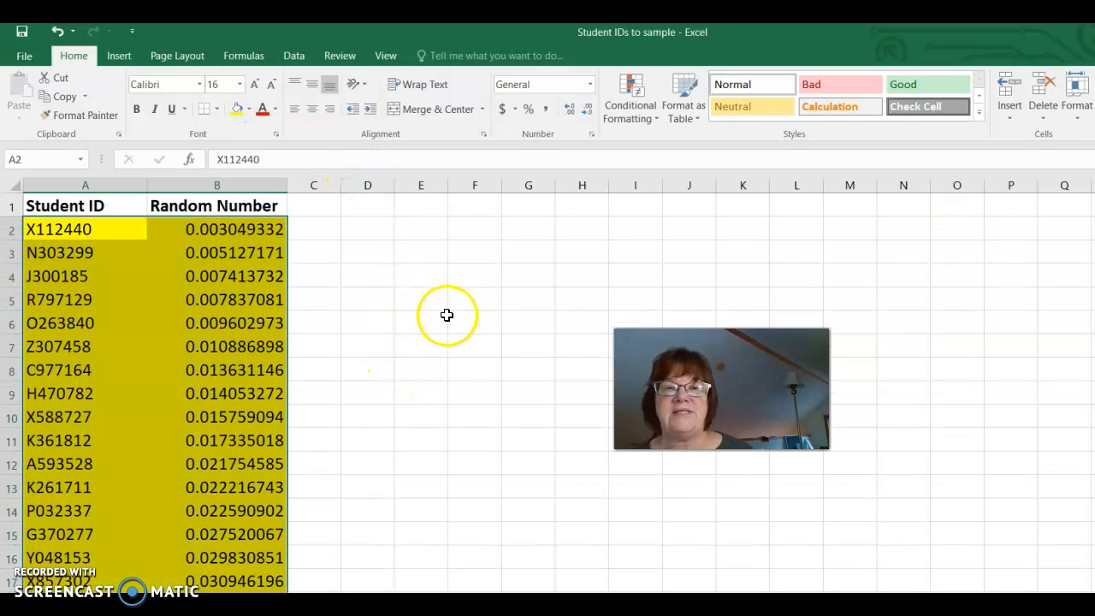
pyautogui.click(430, 385)
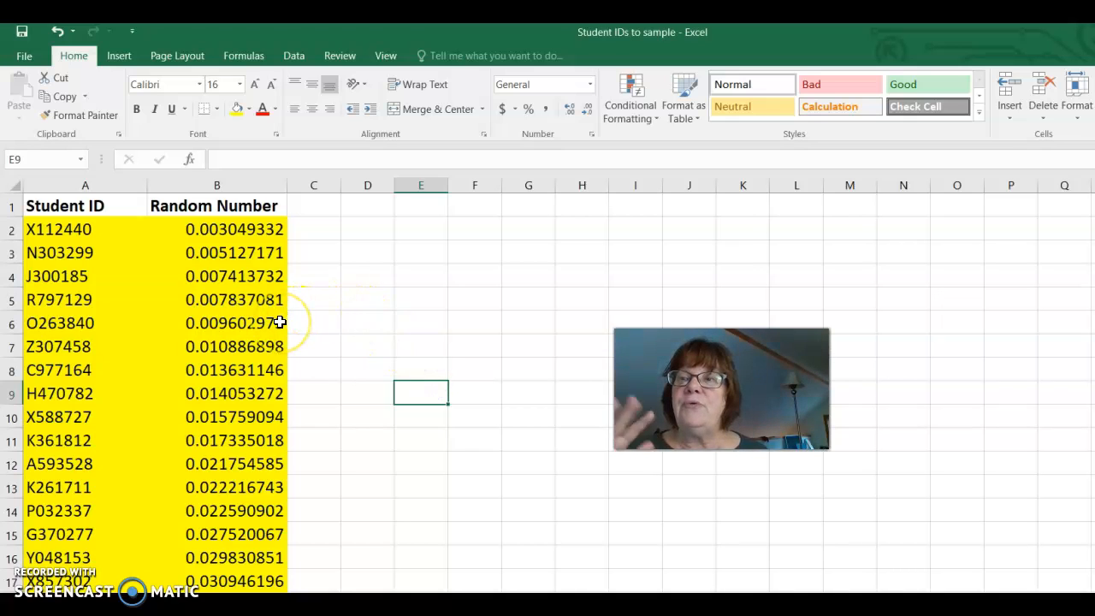